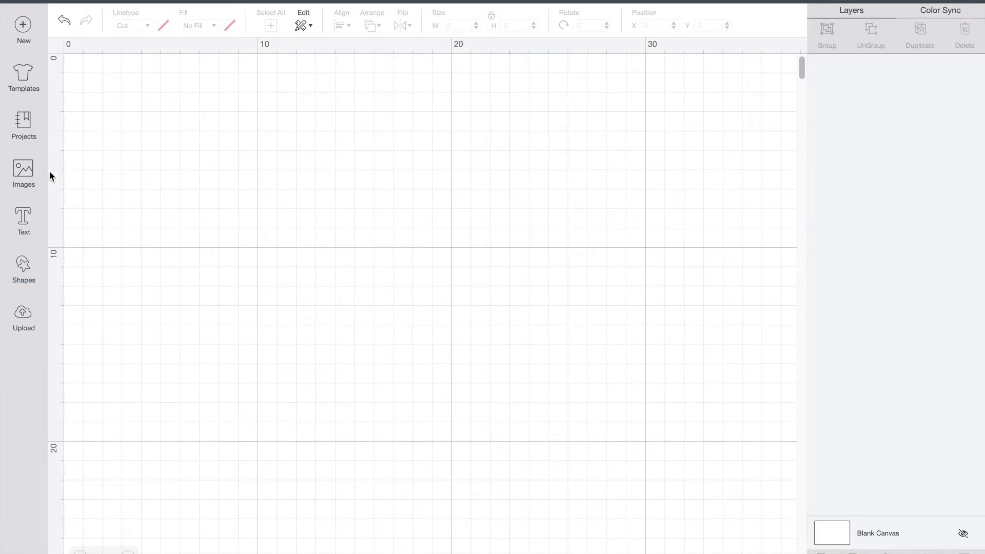
Step: Insert the blue heart-framed Valentines Monogram M and enlarge it to about 18 cm
click(24, 171)
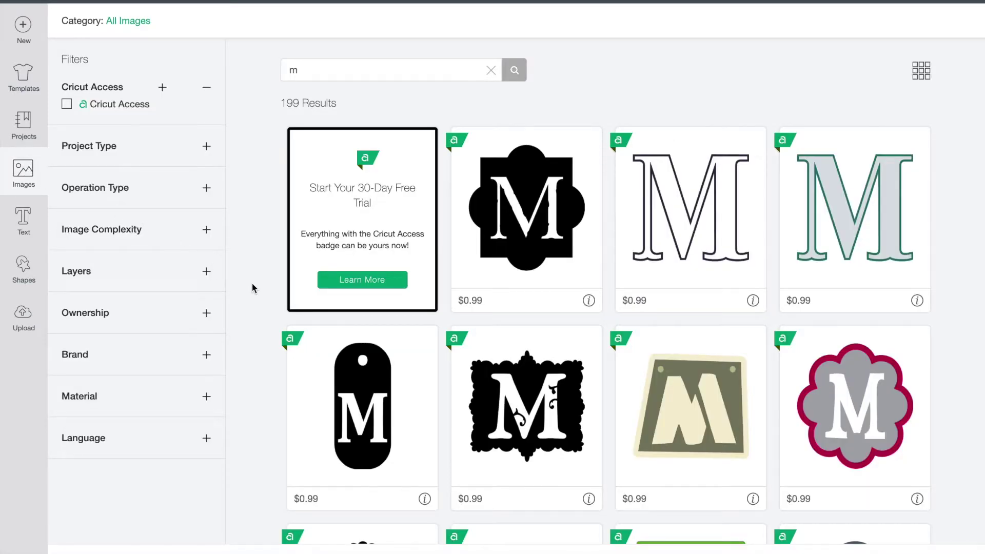
scroll(253, 287, down, 3)
scroll(252, 288, down, 15)
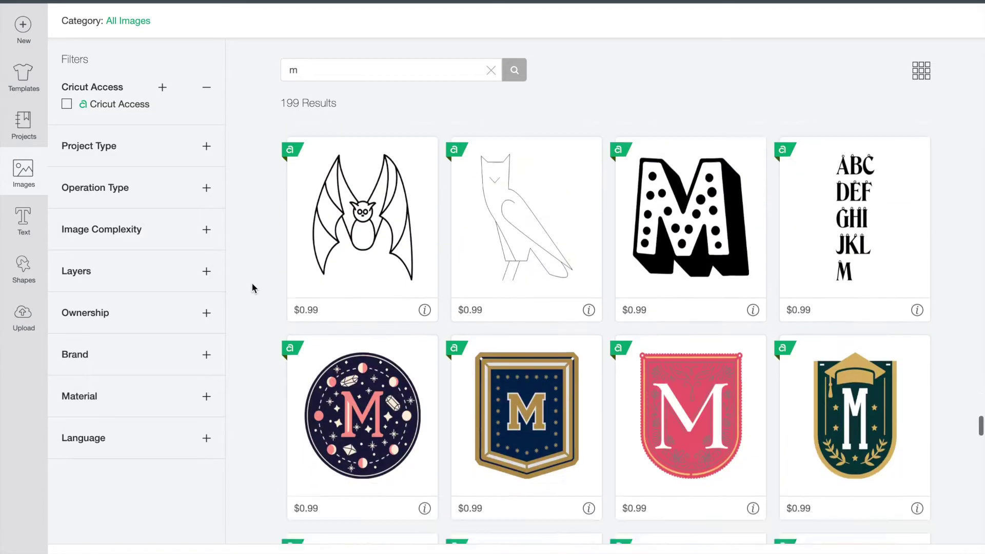
scroll(251, 282, down, 2)
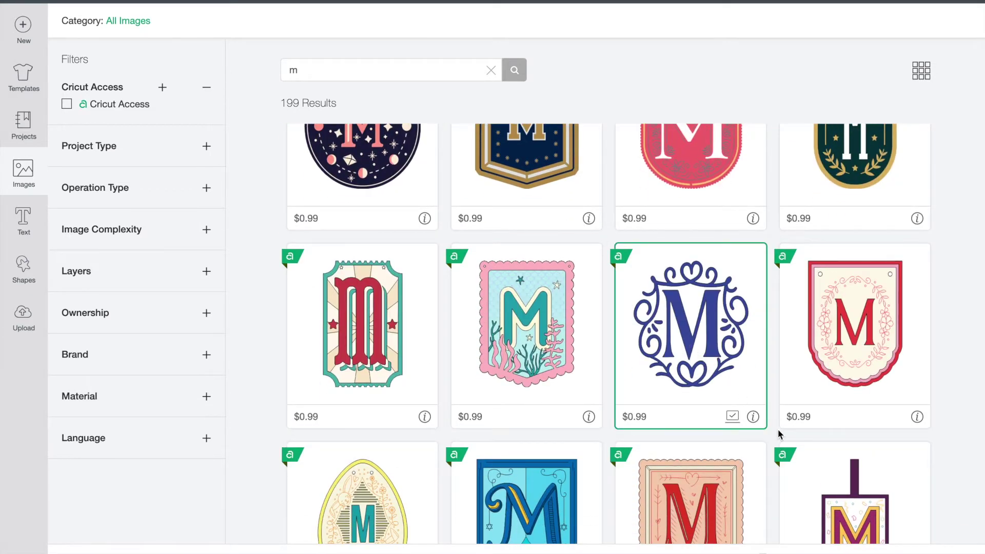
click(918, 541)
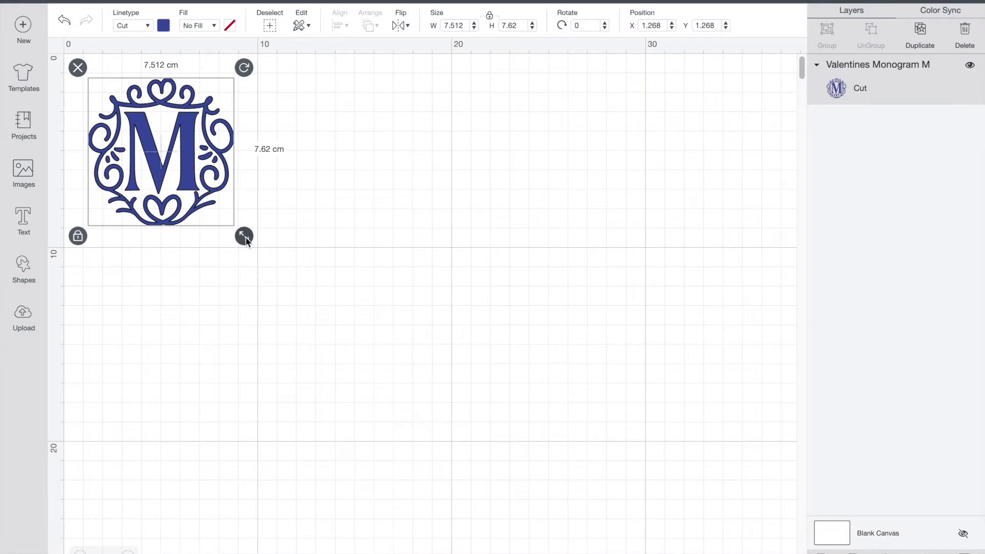
drag(244, 237, 464, 429)
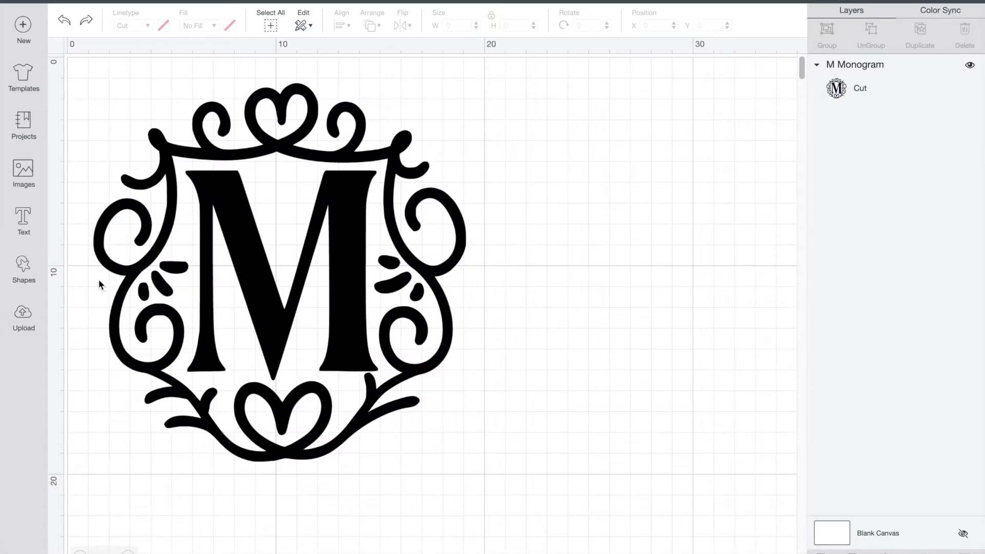
Step: Add a square, unlock its proportions, and stretch it into a 19.509 × 3.634 cm bar across the M's middle
click(24, 268)
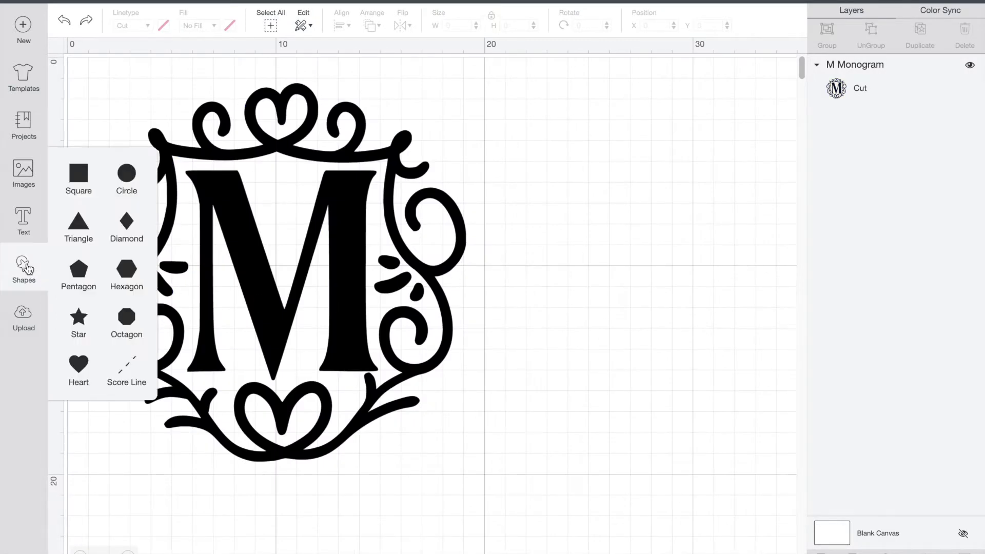
click(78, 177)
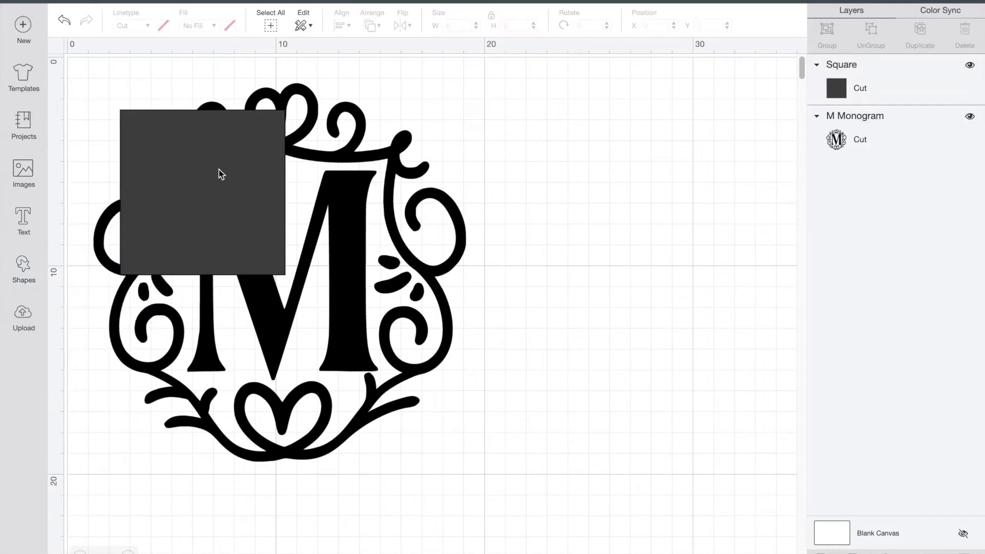
drag(219, 176, 174, 273)
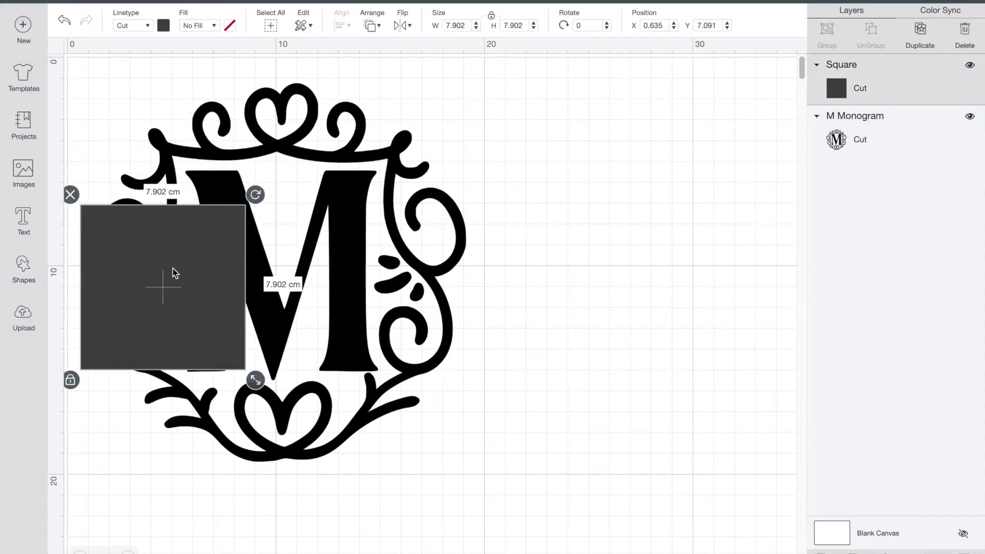
click(71, 380)
drag(261, 381, 504, 293)
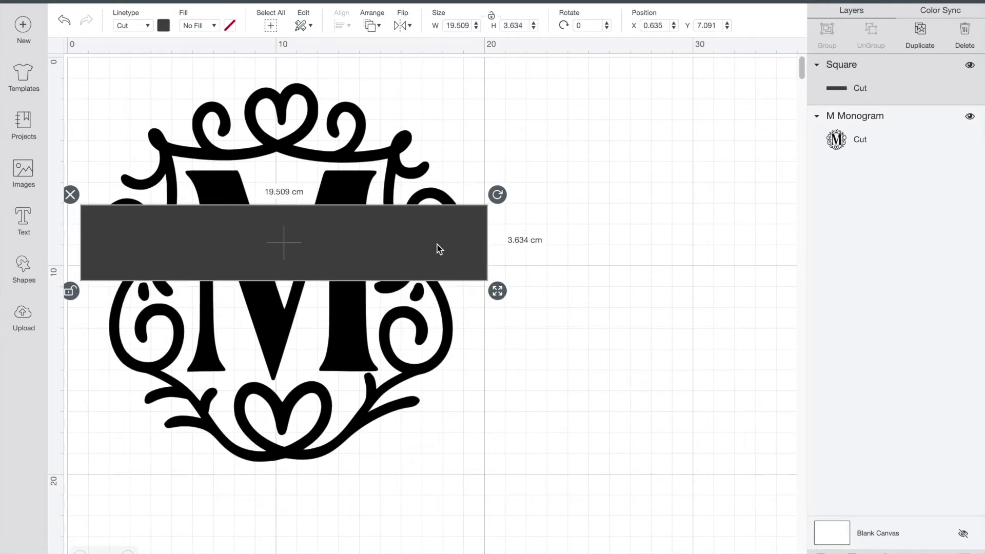
drag(429, 246, 428, 273)
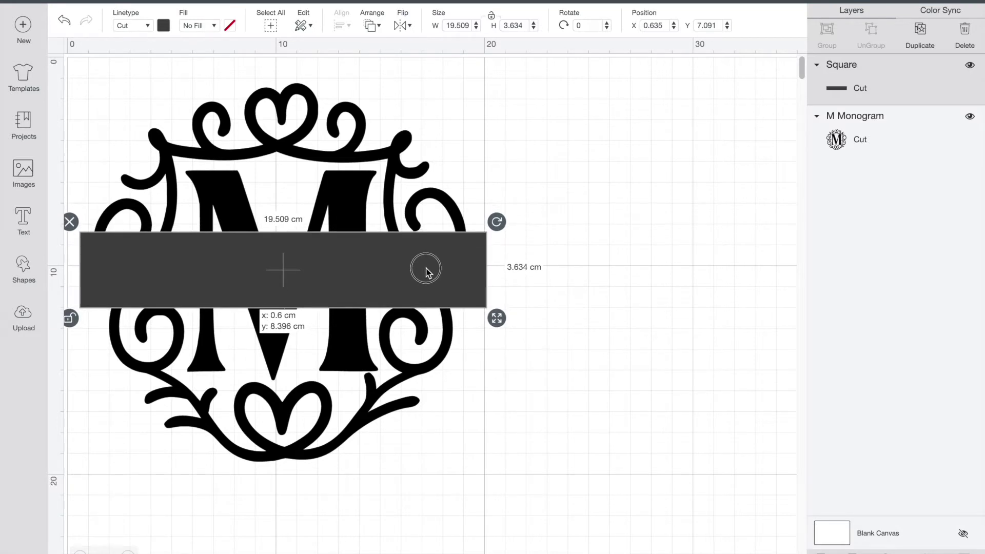
drag(426, 271, 422, 268)
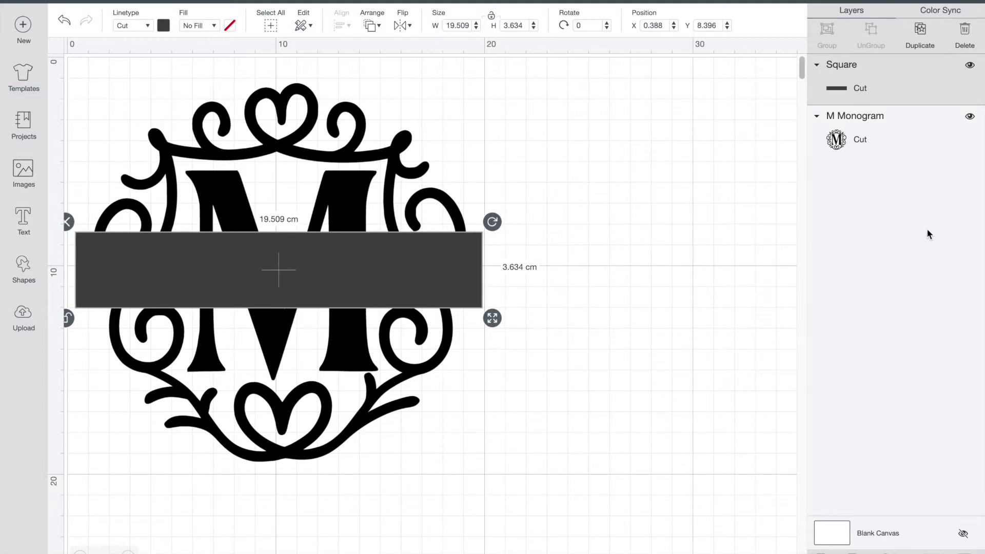
click(672, 268)
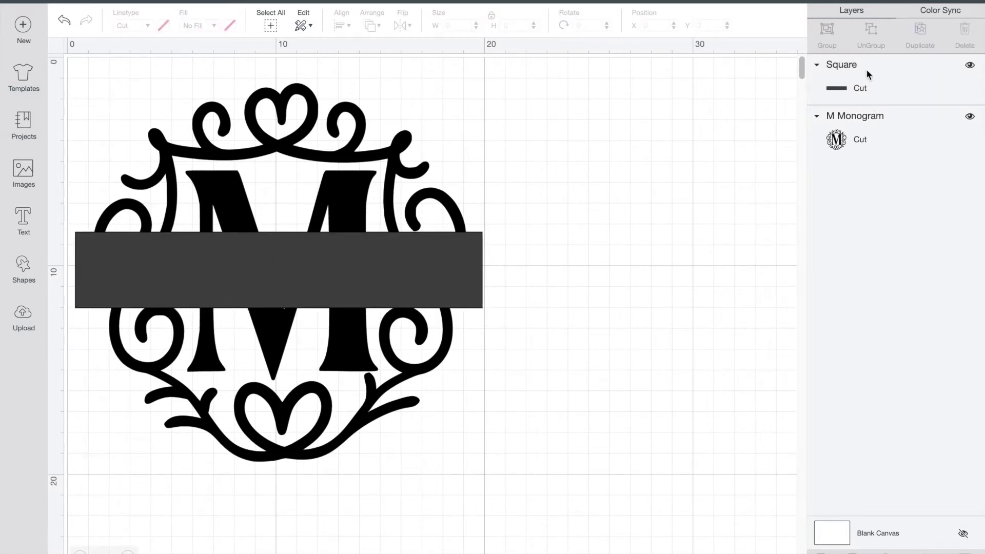
Step: Slice the Square bar through the M Monogram and pull the middle band away
click(862, 88)
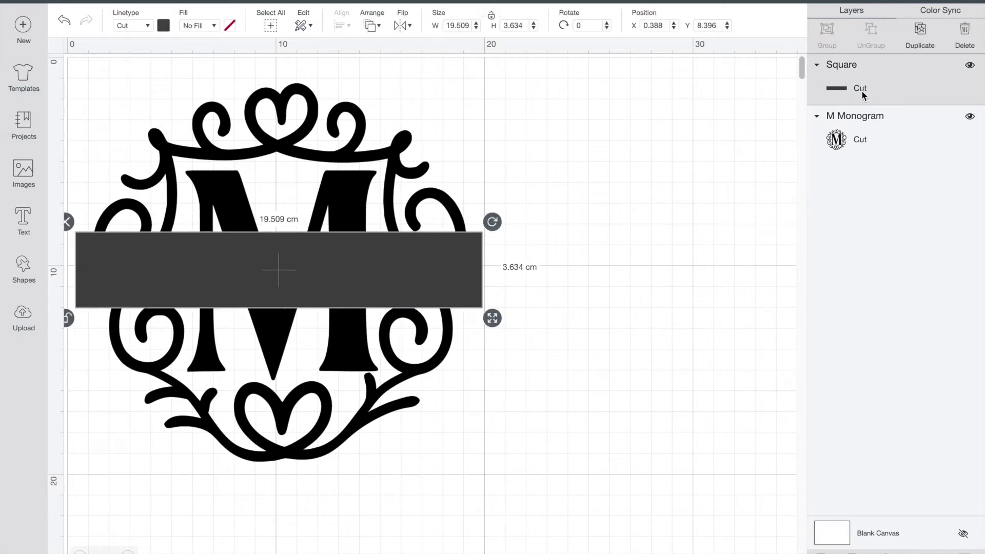
shift+click(869, 121)
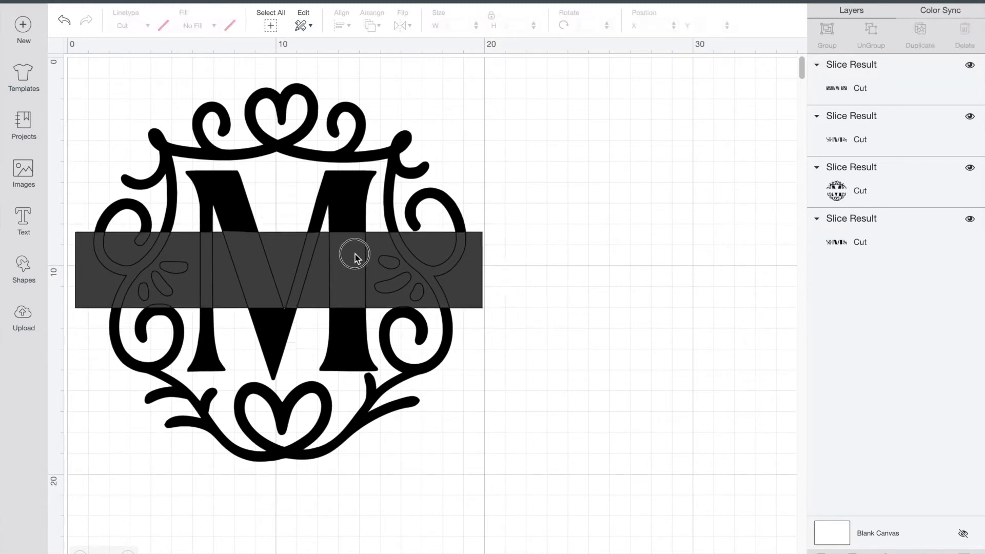
drag(355, 254, 652, 244)
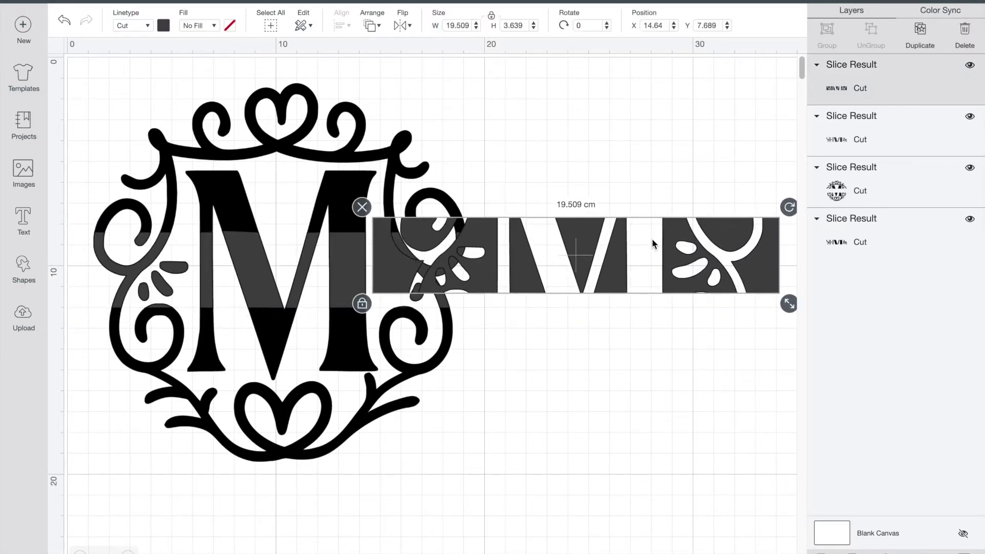
Step: Delete the pulled-out band and the two remaining band slices, leaving only the split M
key(Delete)
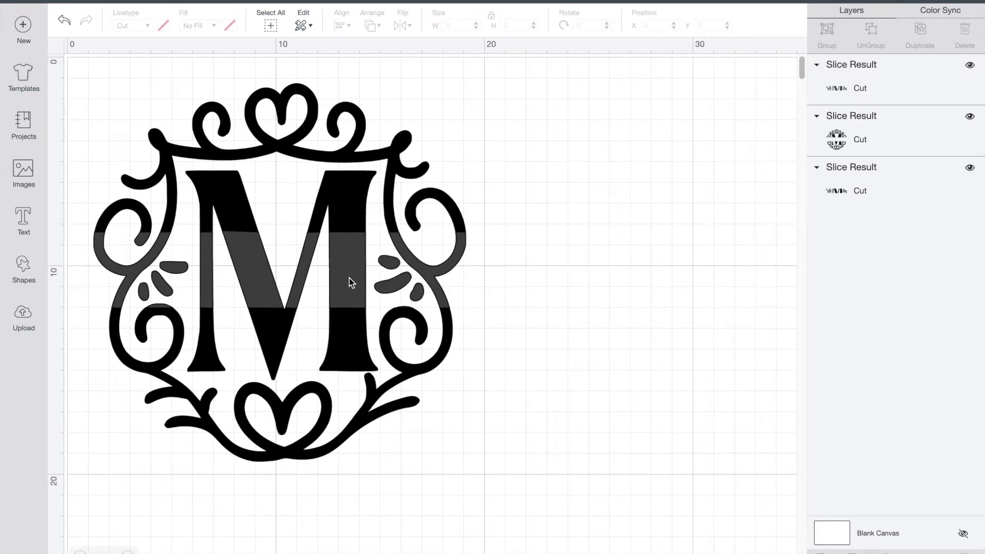
drag(347, 279, 675, 270)
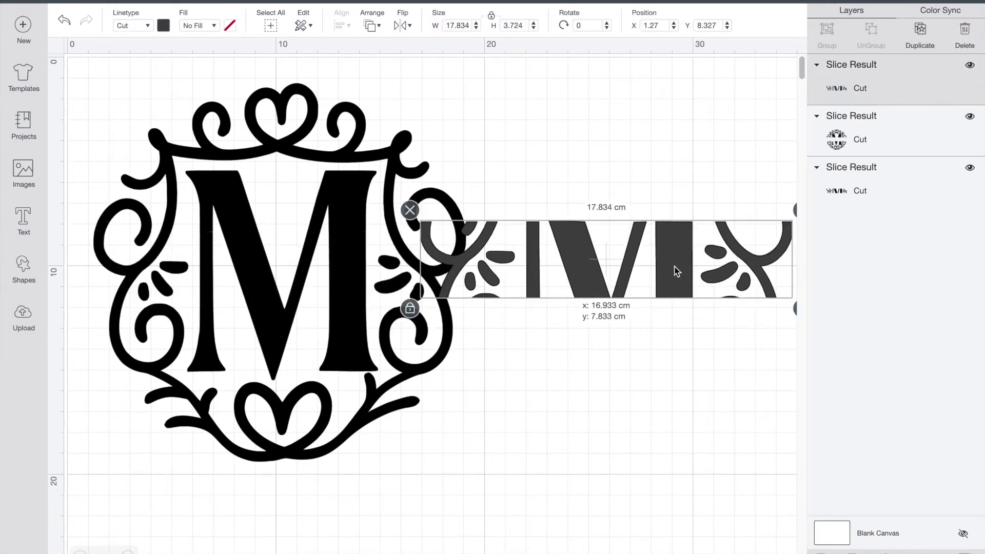
key(Delete)
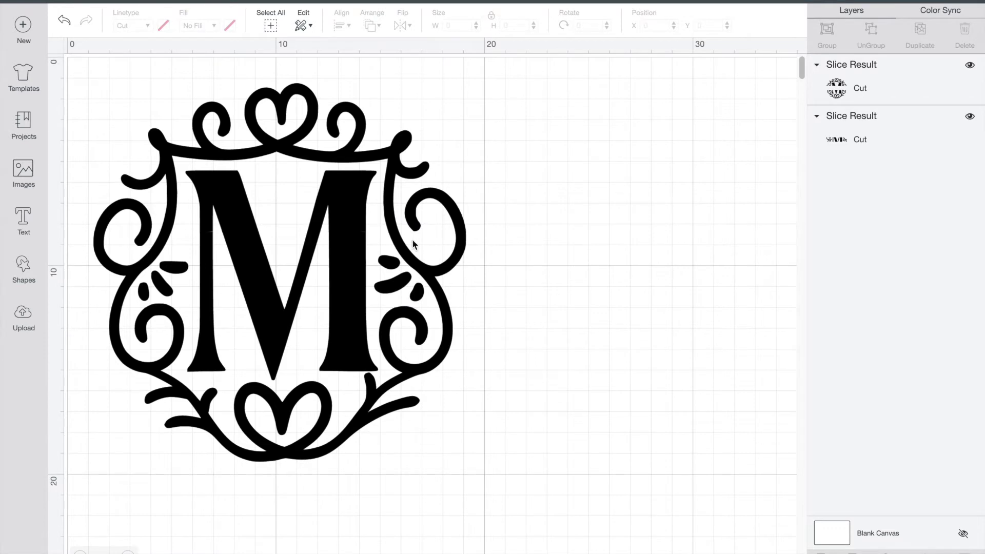
drag(232, 199, 556, 202)
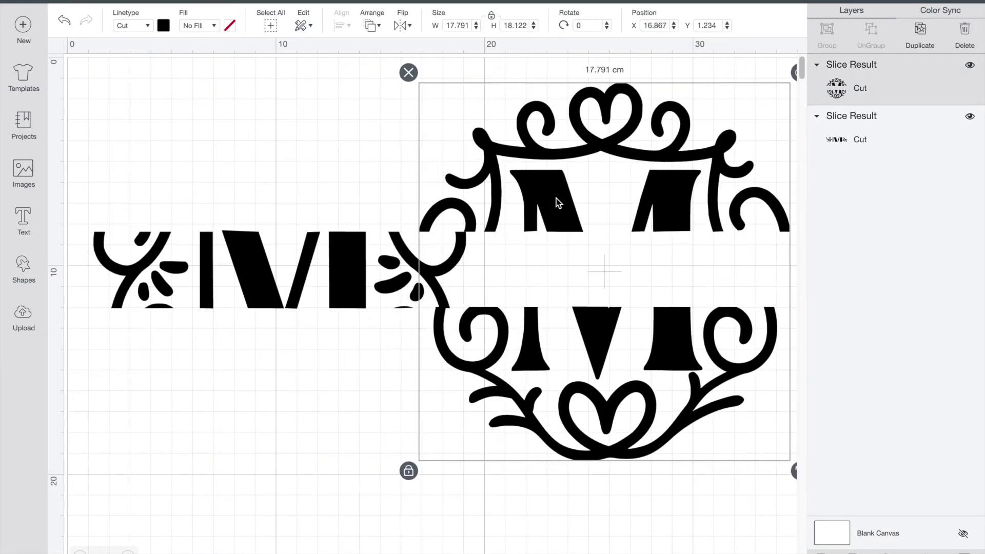
click(259, 264)
key(Delete)
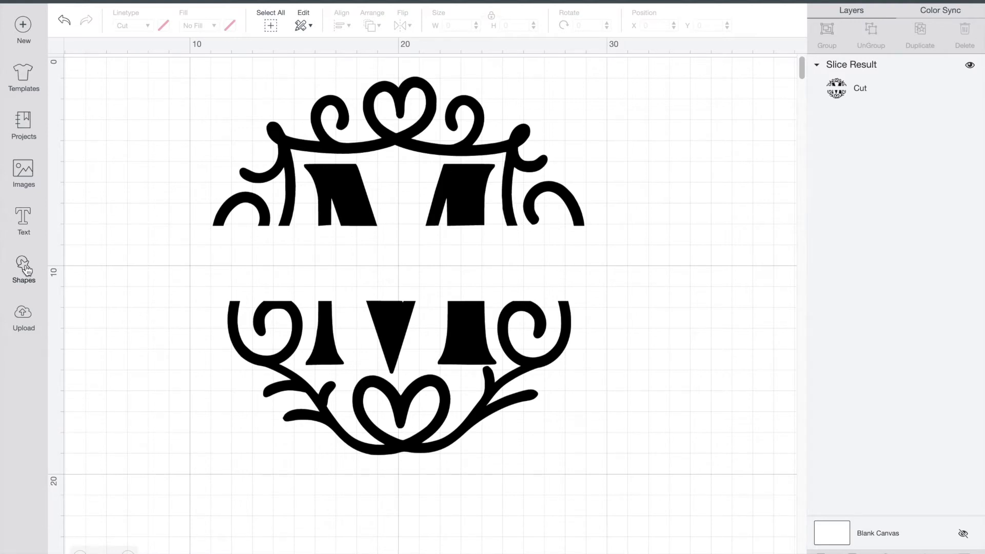
Step: Add a new square and colour it black
click(27, 271)
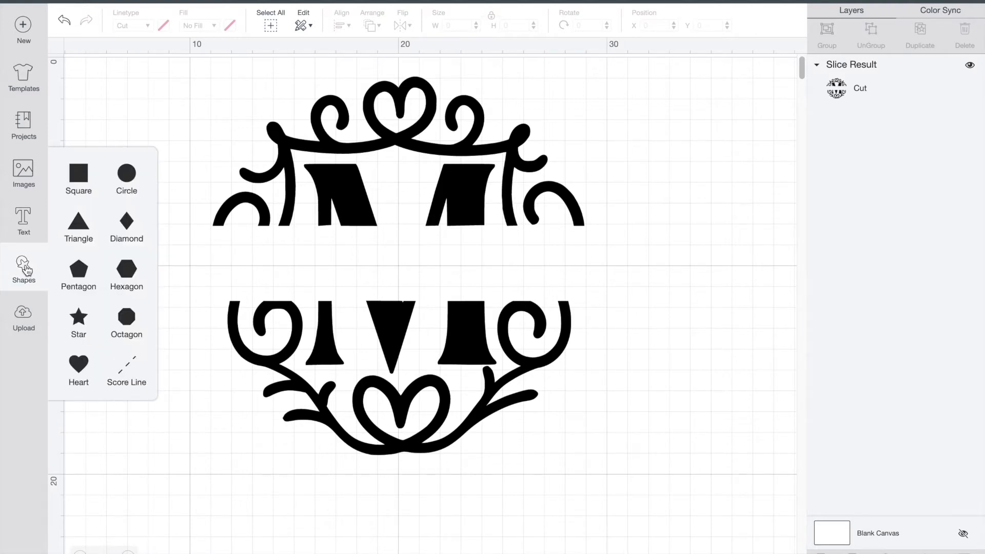
click(80, 178)
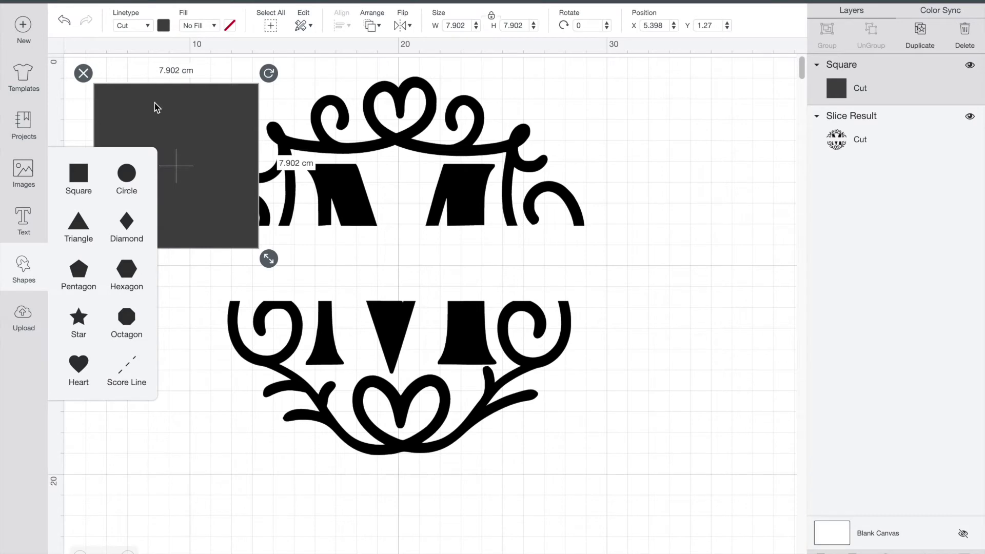
click(163, 26)
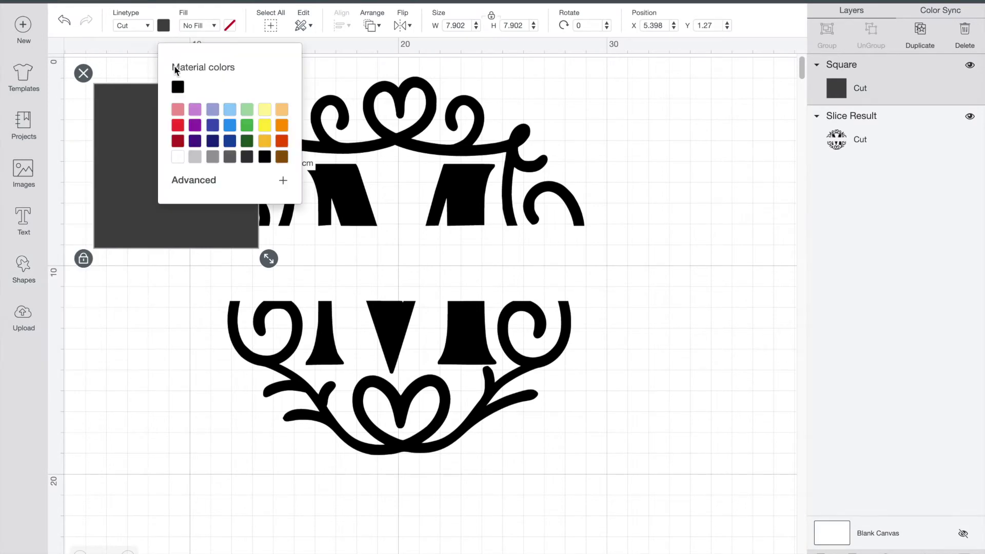
click(179, 88)
click(128, 131)
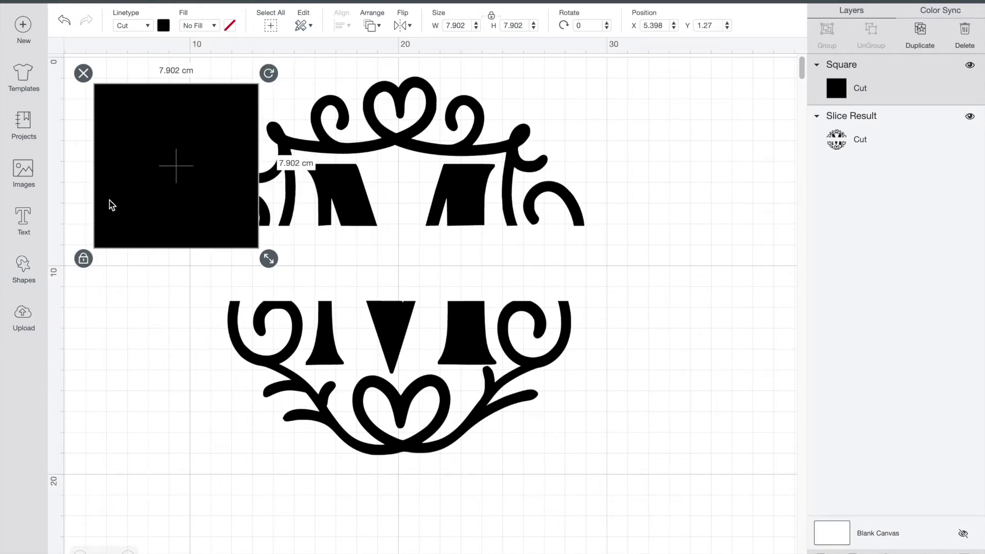
Step: Stretch the square into a 20.602 × 0.212 cm line under the monogram's upper half
click(83, 259)
drag(186, 119, 258, 259)
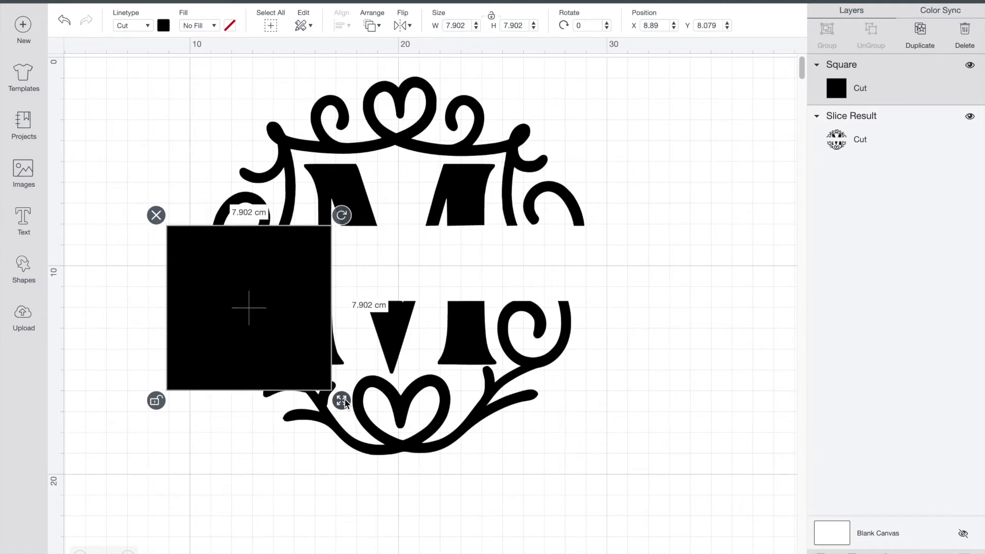
drag(341, 401, 609, 242)
drag(490, 228, 510, 229)
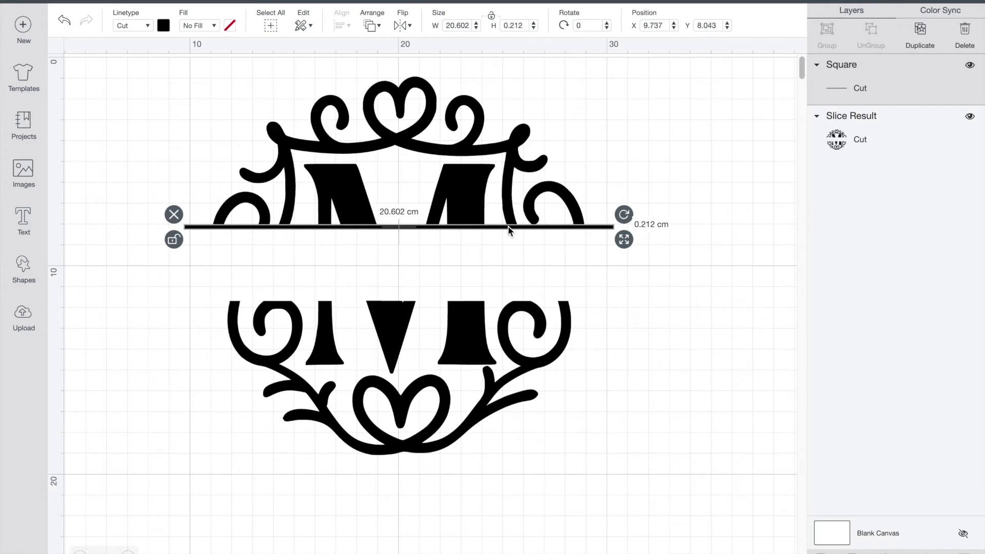
click(598, 295)
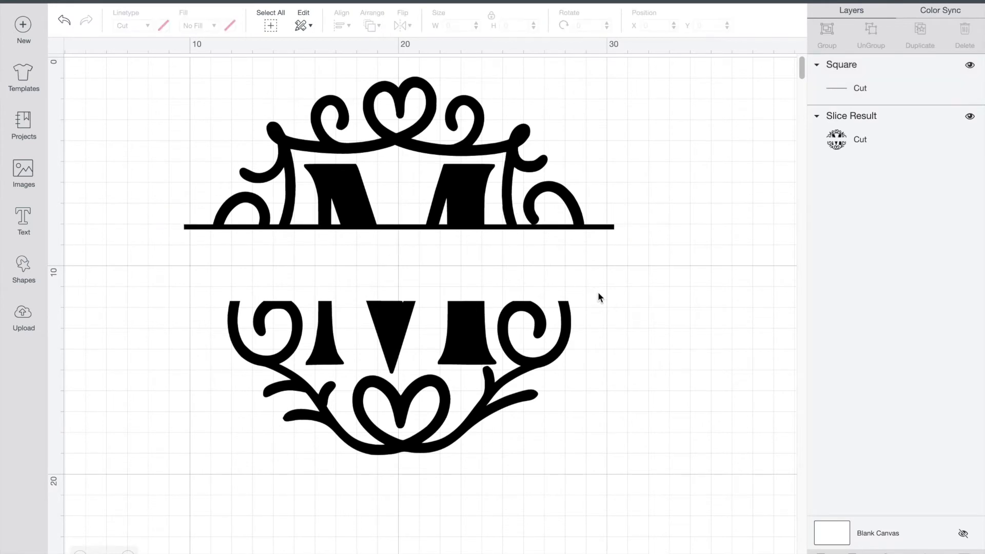
click(593, 229)
Step: Copy and paste the thin bar, placing the duplicate along the top of the lower half
right_click(592, 229)
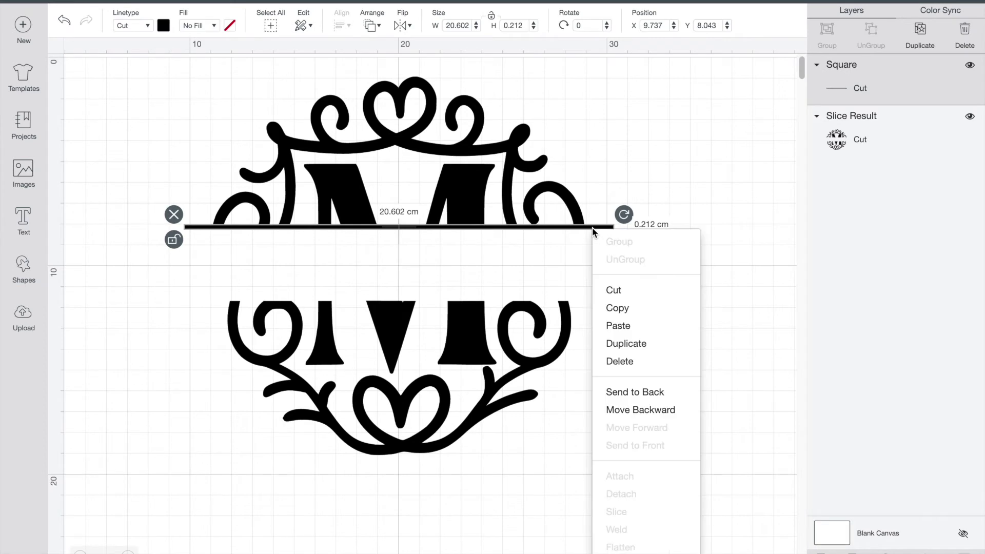
click(617, 307)
click(590, 288)
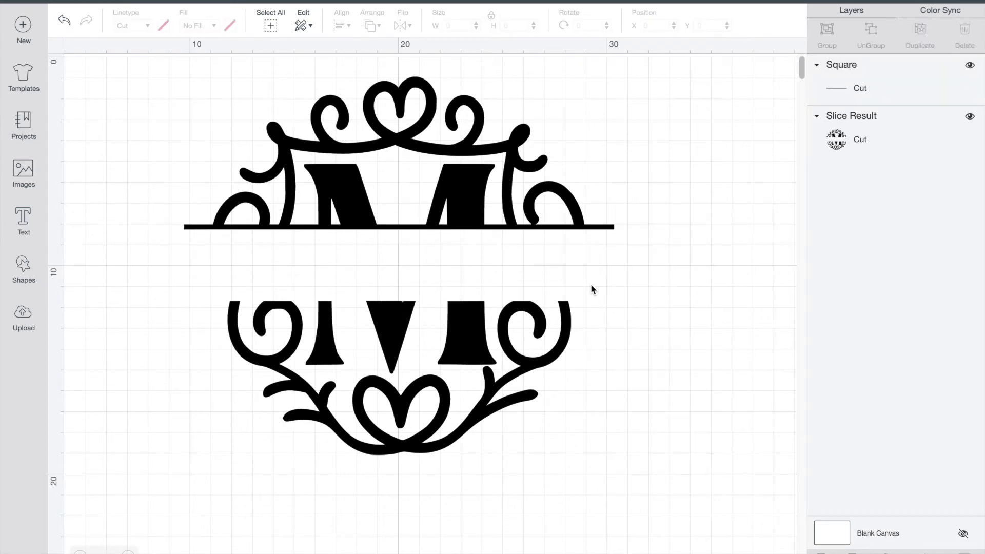
right_click(591, 288)
click(619, 207)
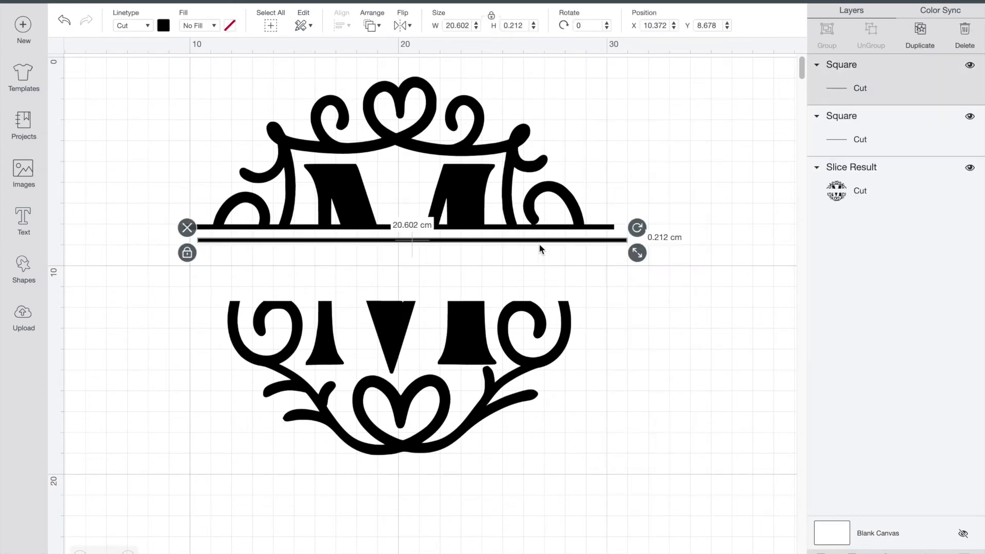
drag(518, 244, 506, 304)
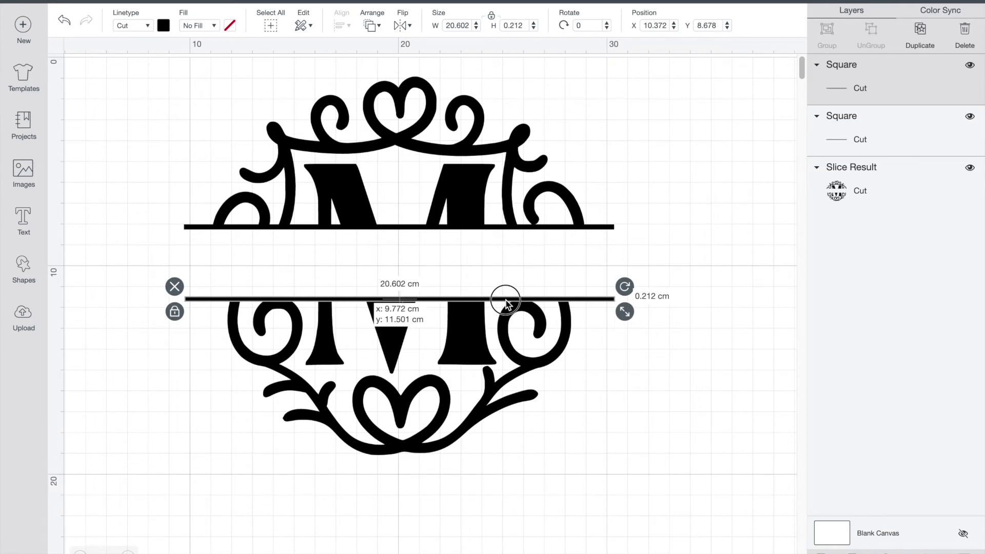
drag(505, 303, 506, 303)
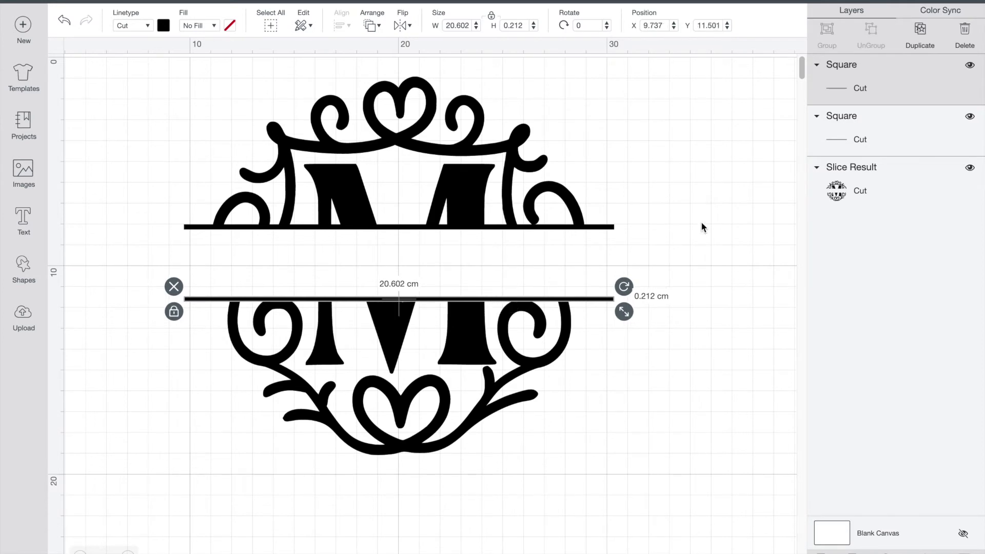
click(716, 228)
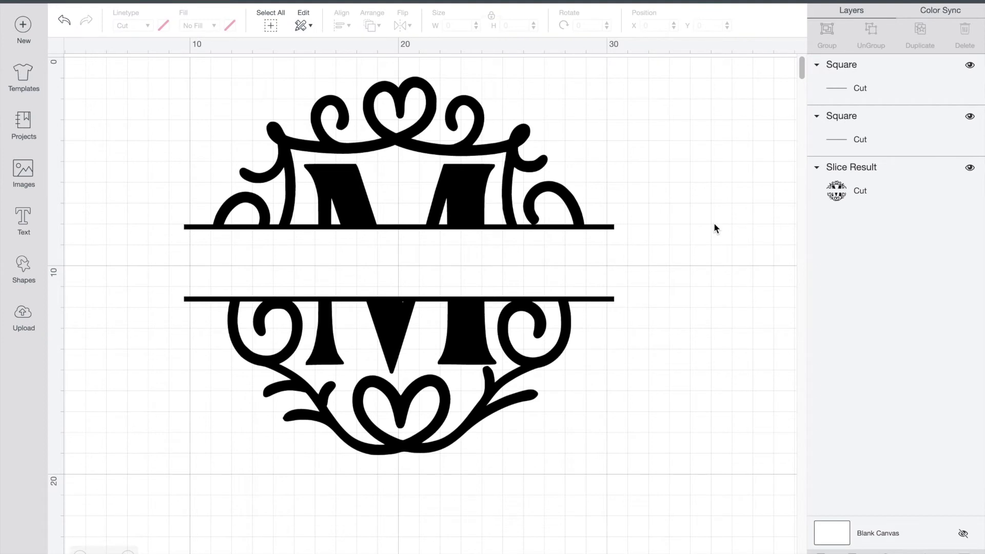
key(ctrl+minus)
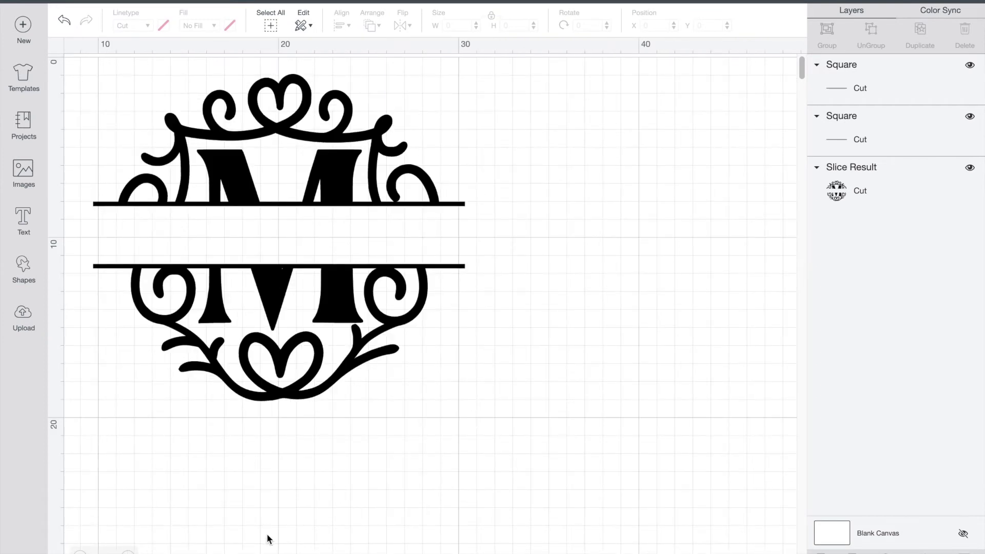
Step: Add 'Name Here' in Buttercup Sample font and place it between the two bars
click(24, 216)
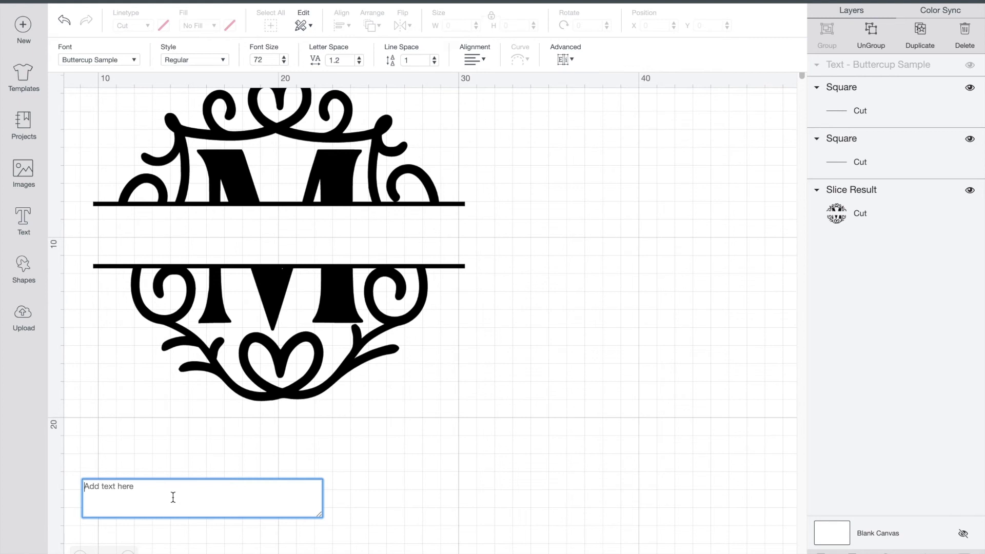
text(N)
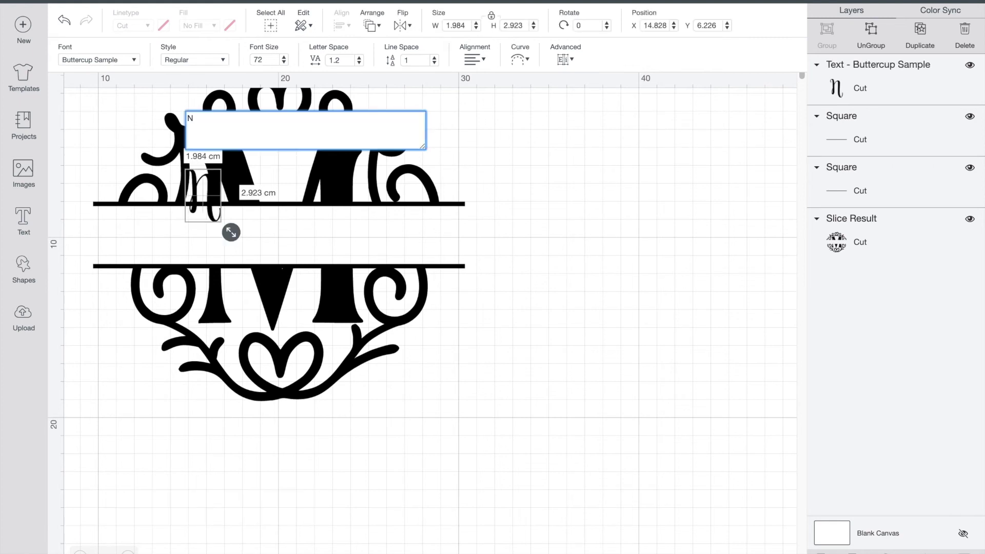
text(ame Here)
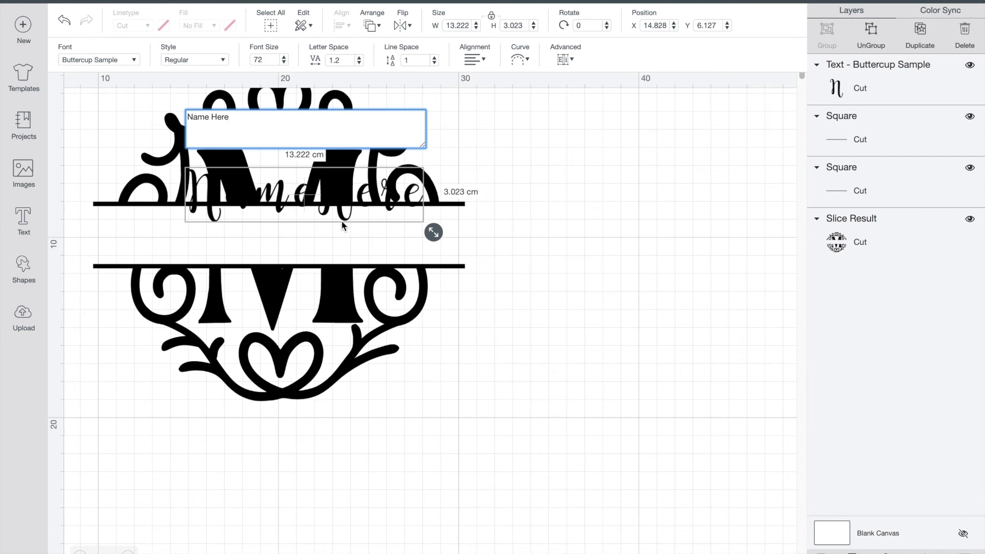
drag(341, 213, 315, 242)
click(492, 312)
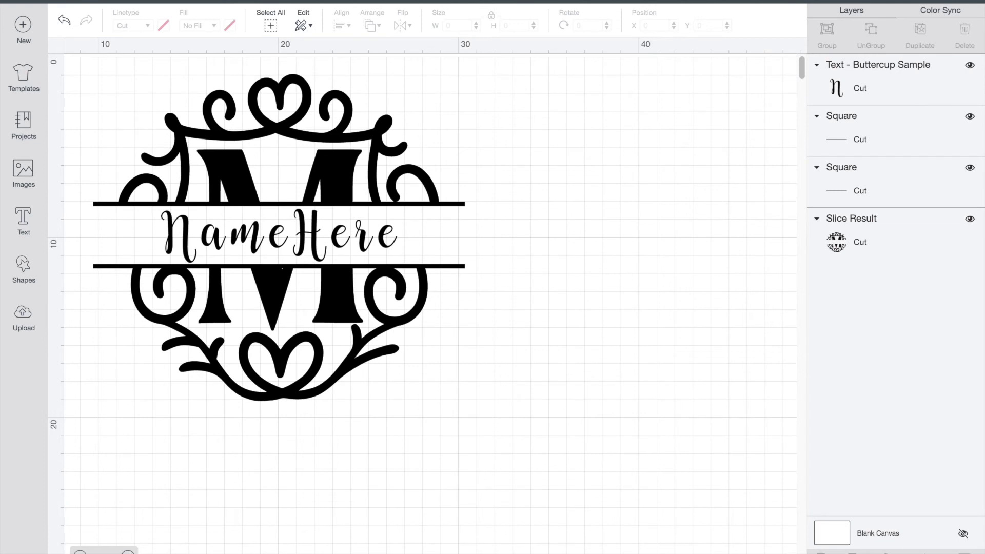
click(128, 551)
Step: Zoom in on the monogram and ungroup the 'Name Here' text into separate letters
click(128, 551)
scroll(441, 464, right, 5)
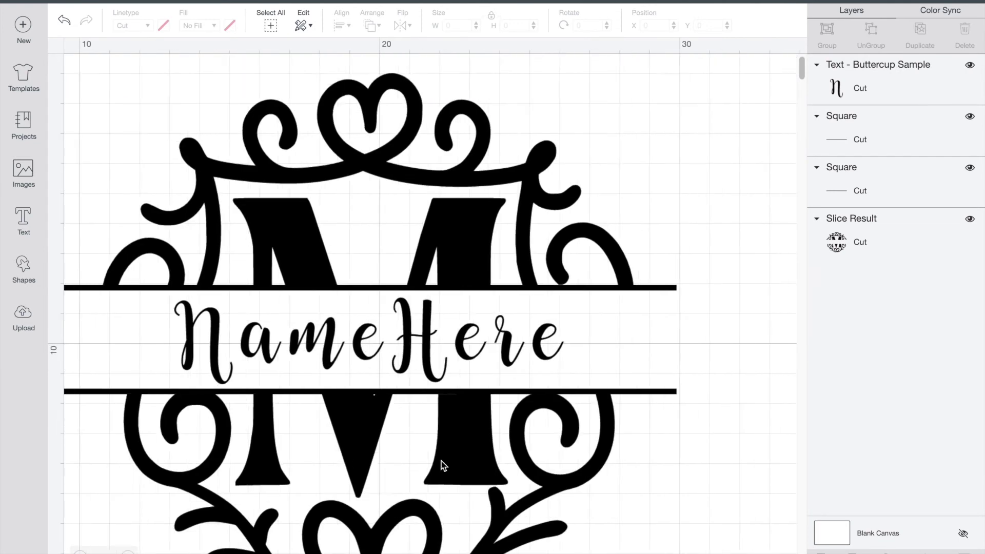
scroll(441, 465, up, 1)
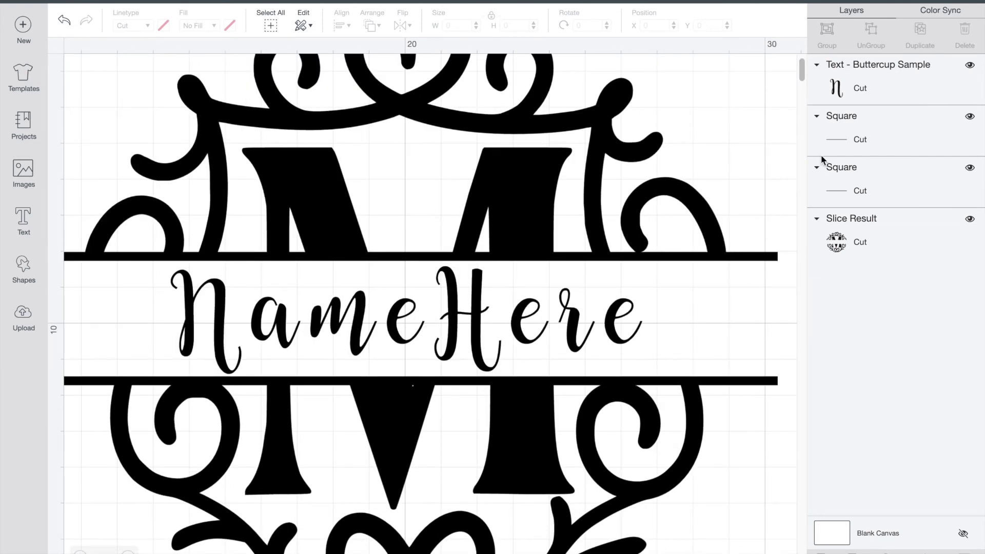
click(456, 309)
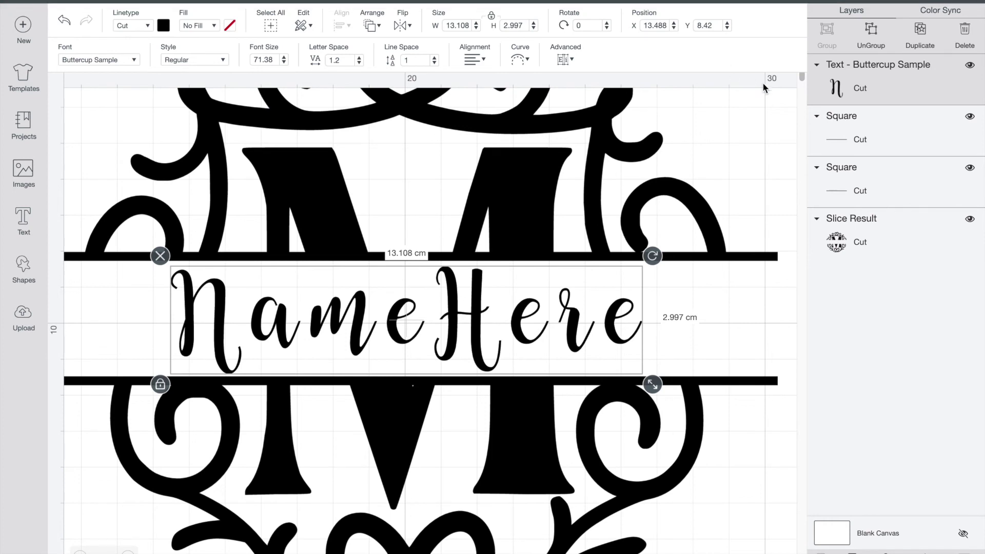
click(872, 32)
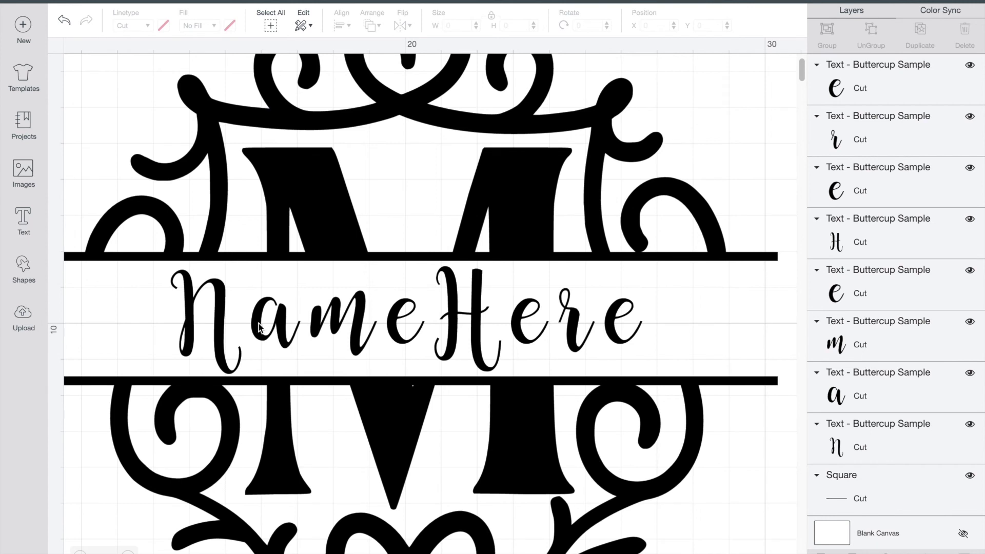
Step: Move the a, N, H, r and final e closer together so the script letters join up
click(359, 325)
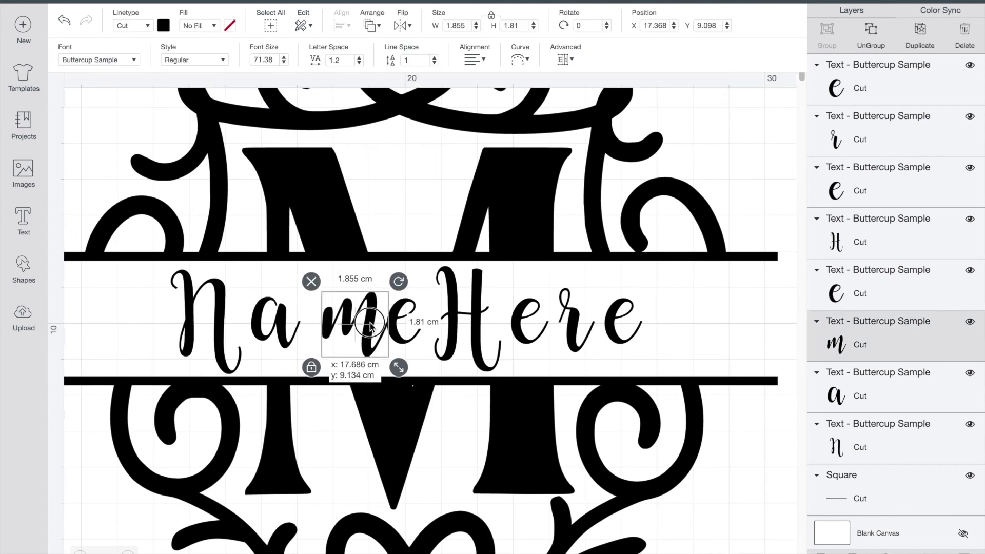
mouse_move(275, 325)
mouse_down()
mouse_move(300, 325)
mouse_move(264, 324)
mouse_move(282, 324)
mouse_up()
click(518, 323)
drag(518, 322, 500, 323)
drag(566, 343, 547, 344)
drag(623, 324, 600, 324)
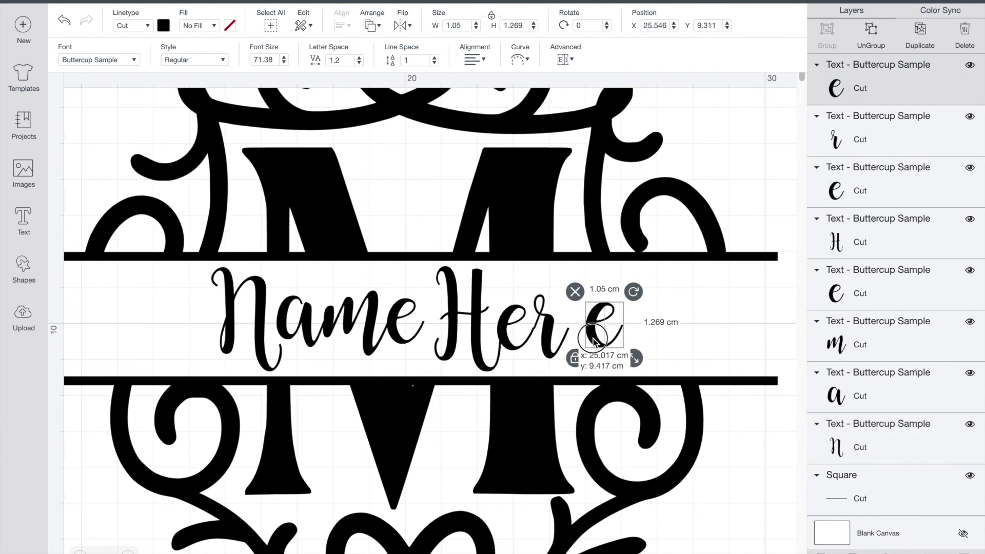
drag(546, 342, 585, 329)
click(660, 331)
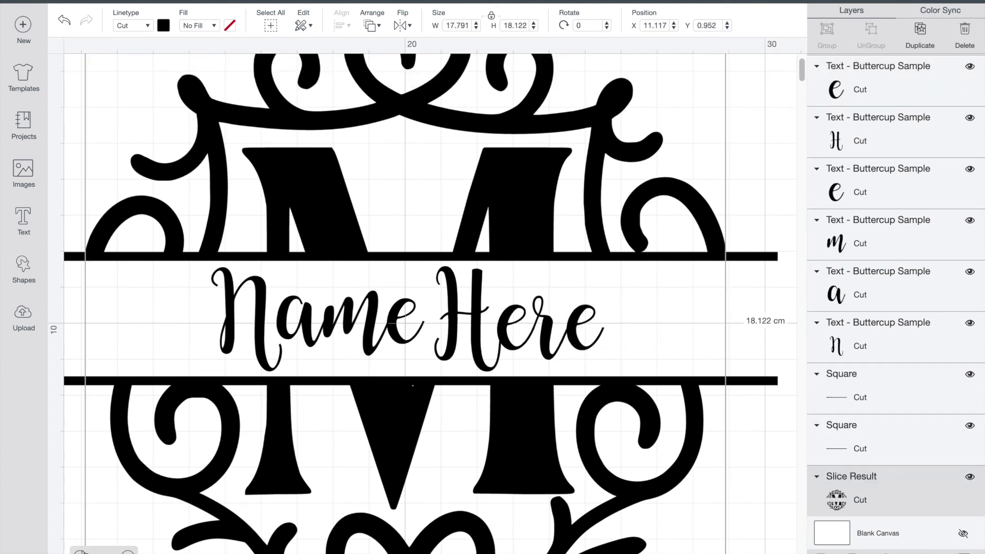
click(80, 552)
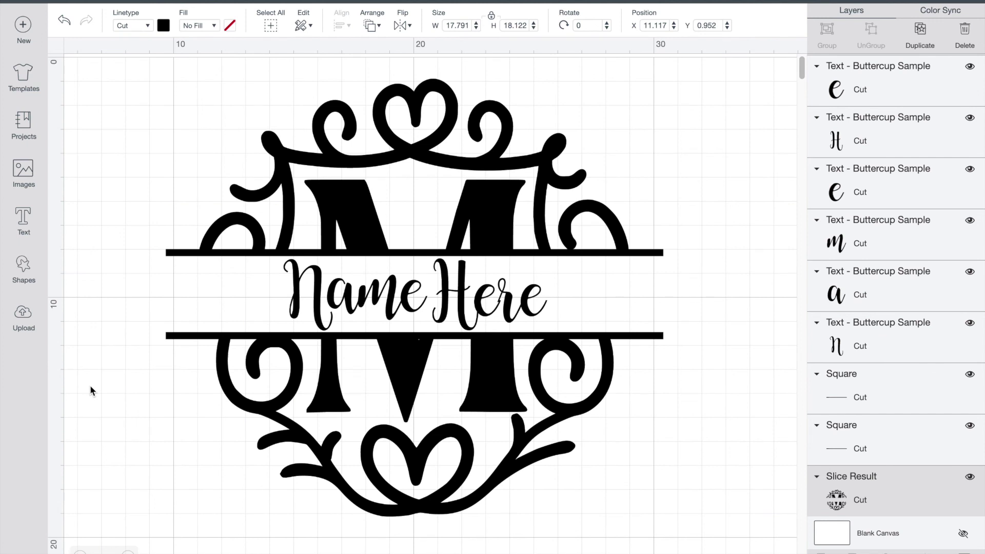
click(90, 395)
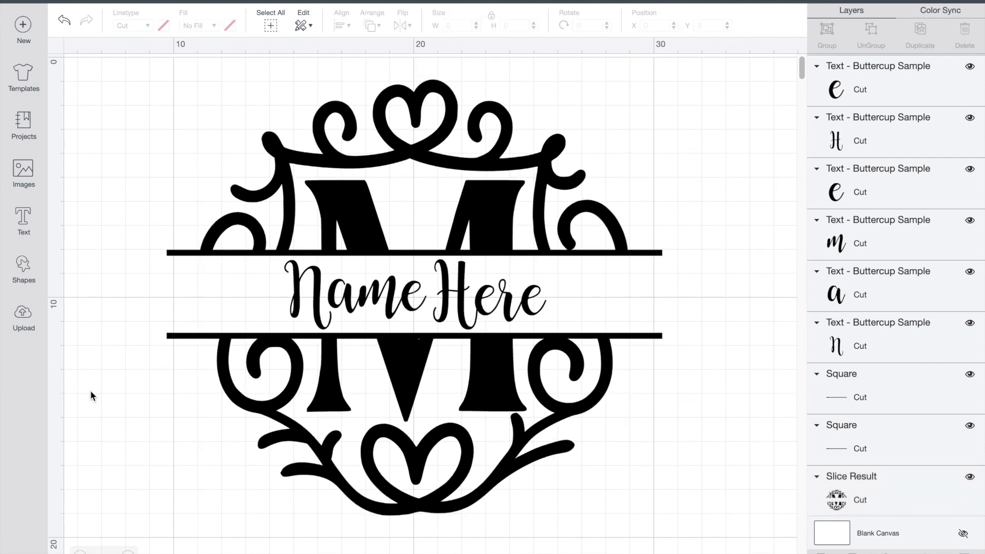